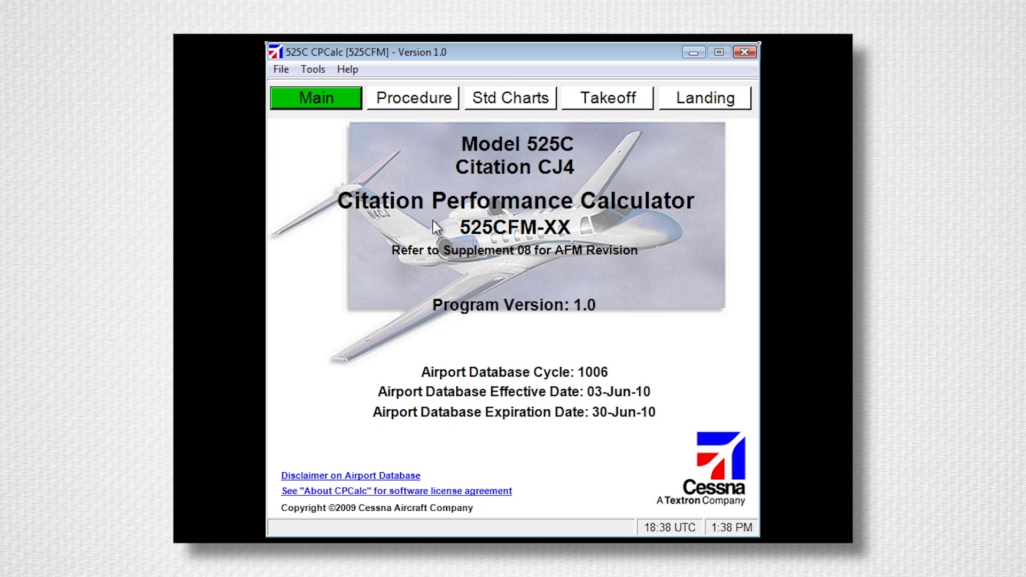
Check the Climb Gradient Calculator, then toggle hPa altimeter units on and back off in Options
left_click(313, 69)
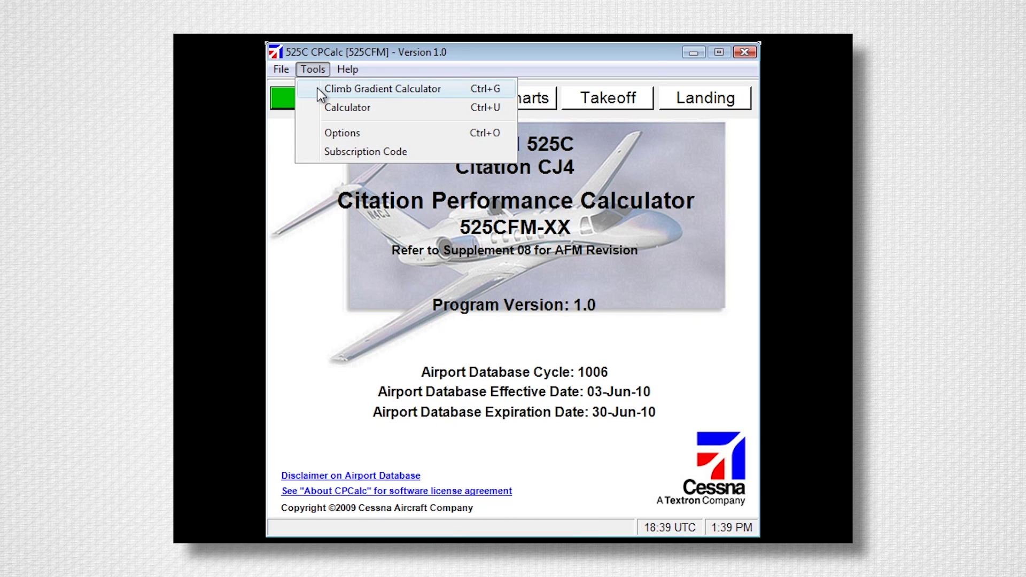
left_click(318, 89)
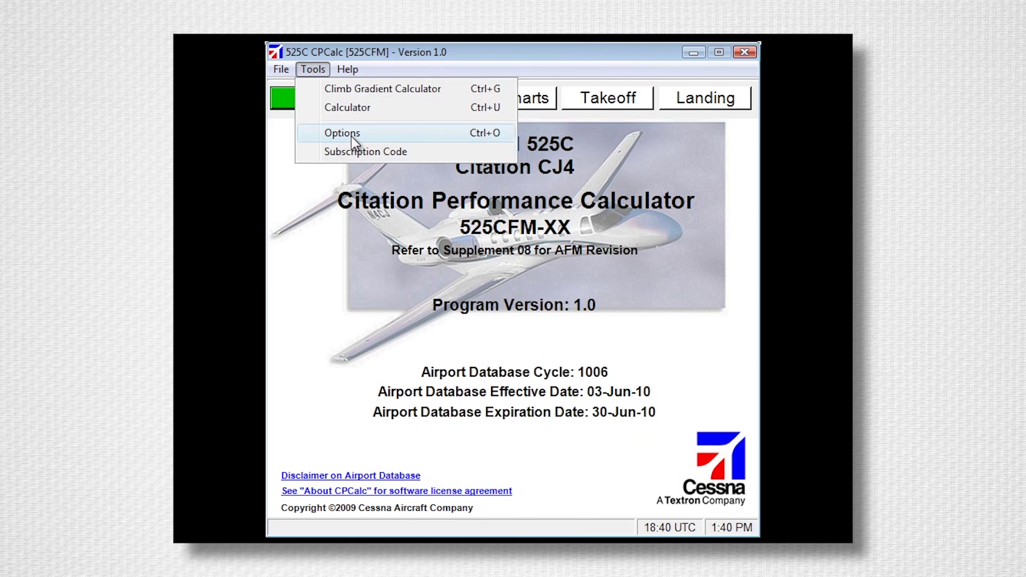
left_click(351, 135)
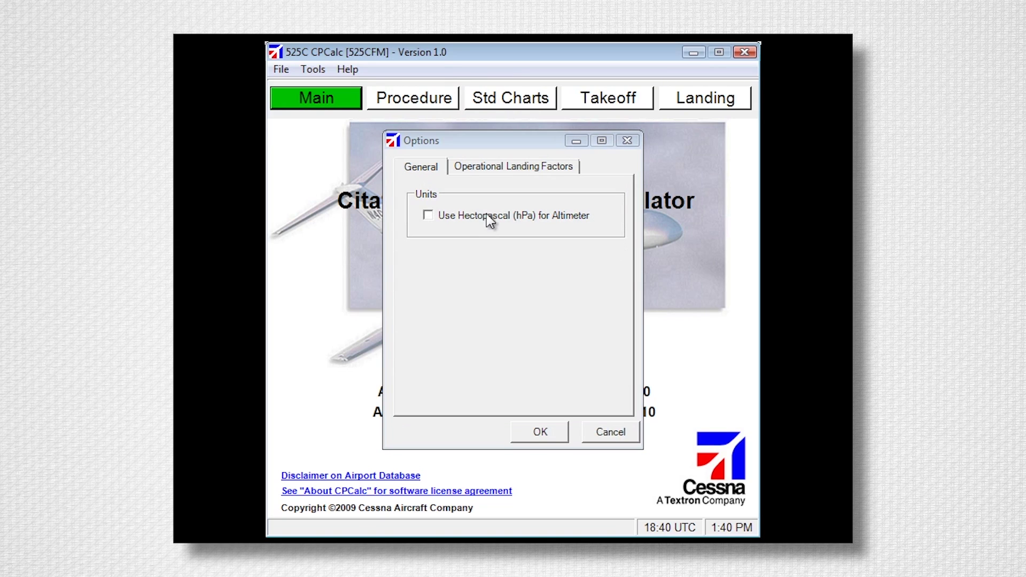
left_click(427, 214)
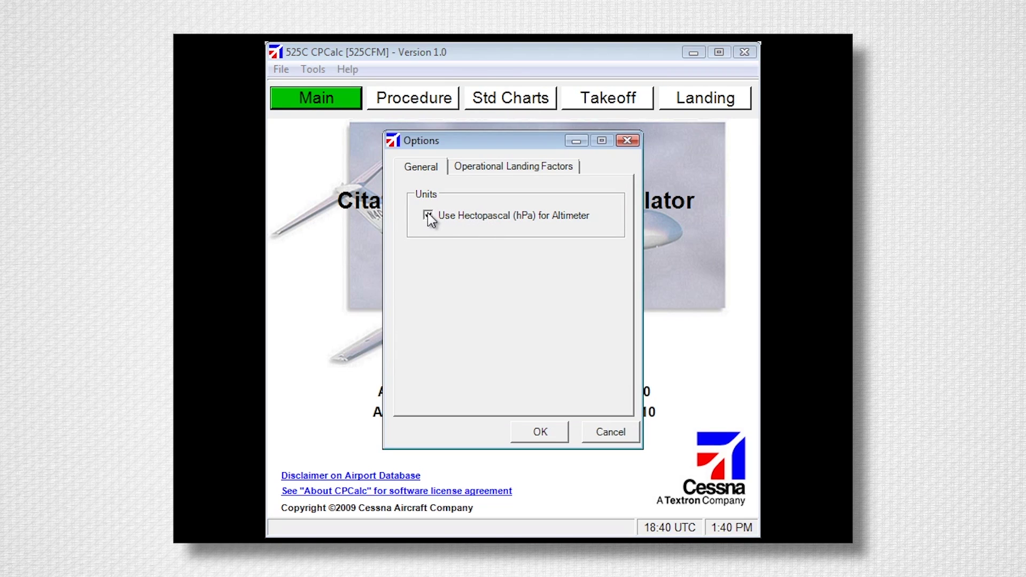
left_click(428, 216)
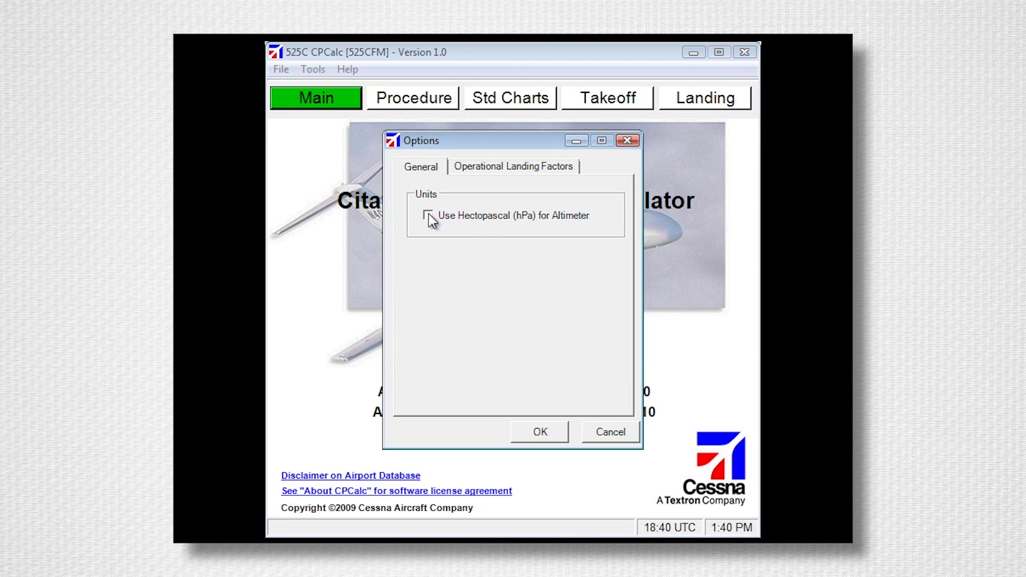
Enable operational landing factors at 80% effective runway length (dry 1.25, wet 1.44) and accept
left_click(483, 167)
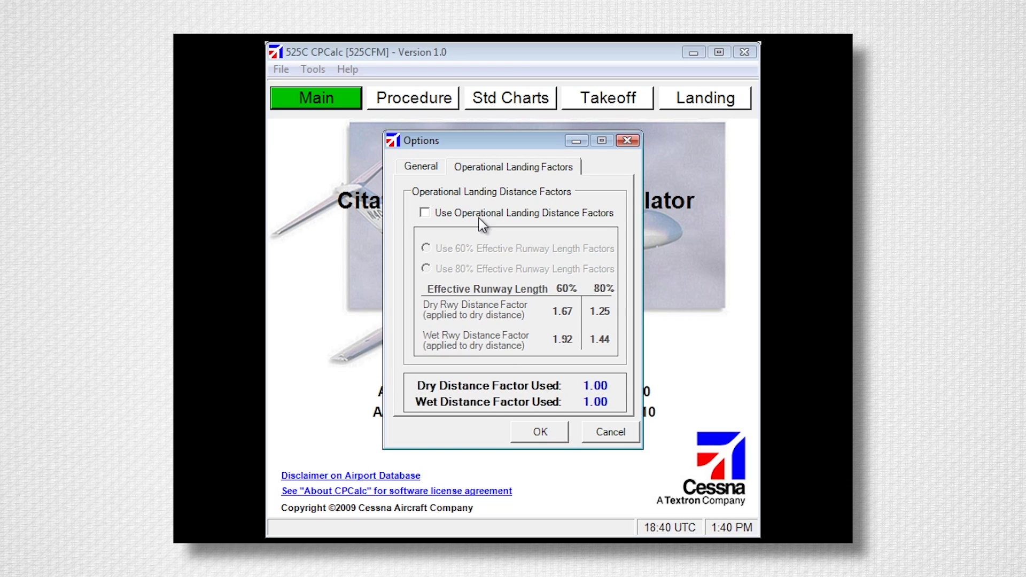
left_click(425, 214)
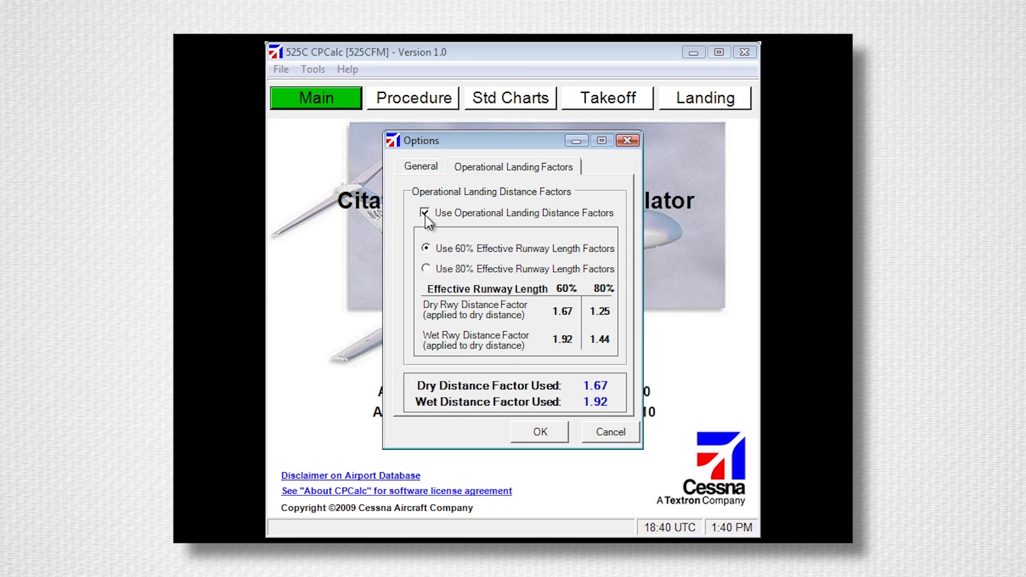
left_click(426, 270)
key("Return")
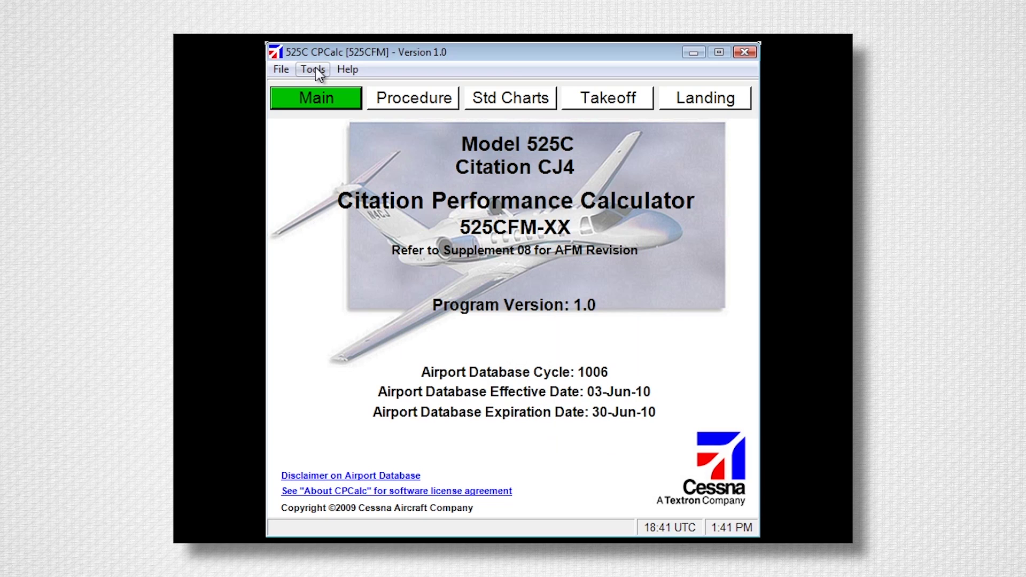
Browse the Procedure, Definitions, Configurations and Noise Characteristics pages, then open Std Charts unit conversions
left_click(412, 102)
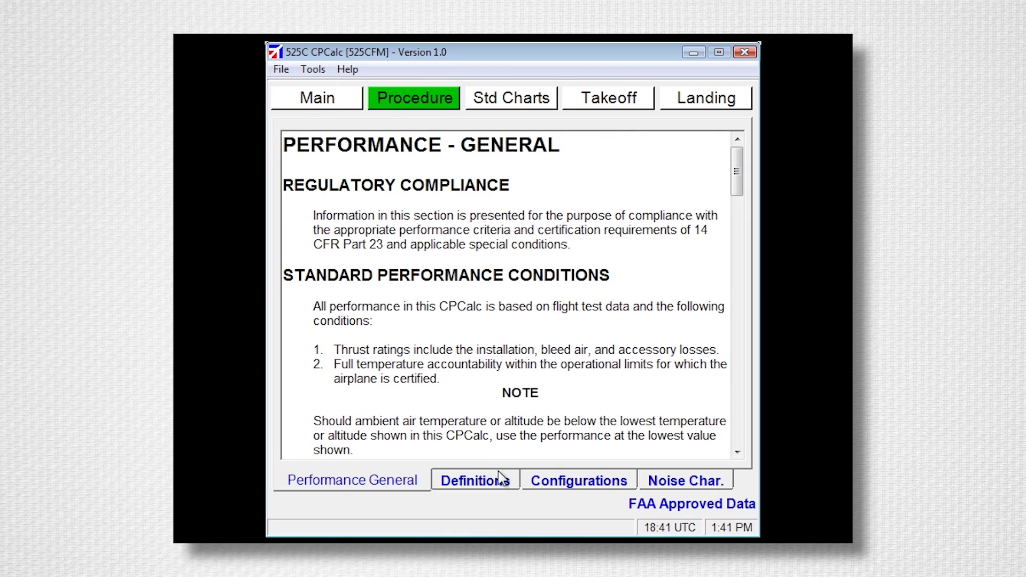
left_click_drag(737, 172, 727, 322)
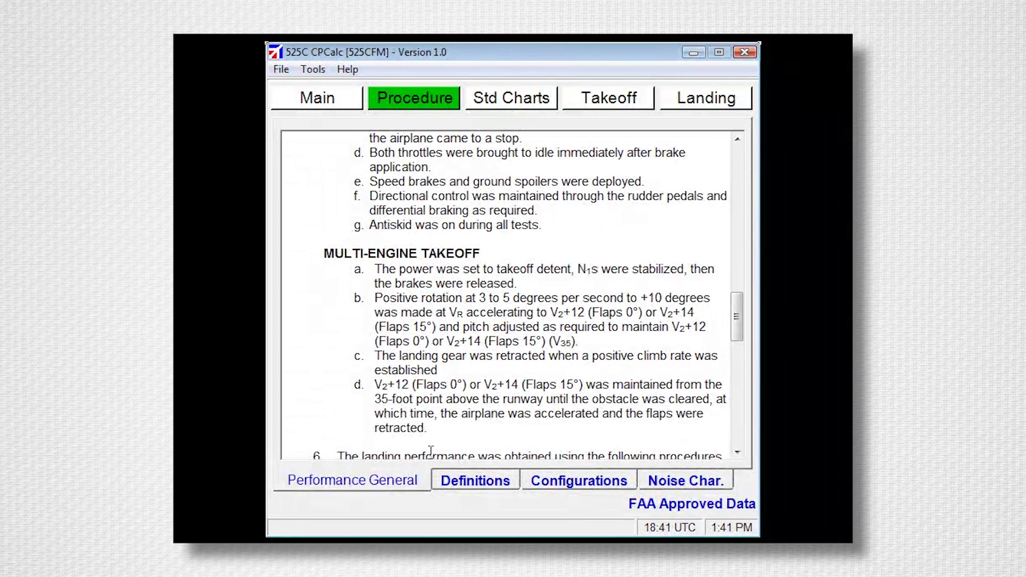
left_click(501, 486)
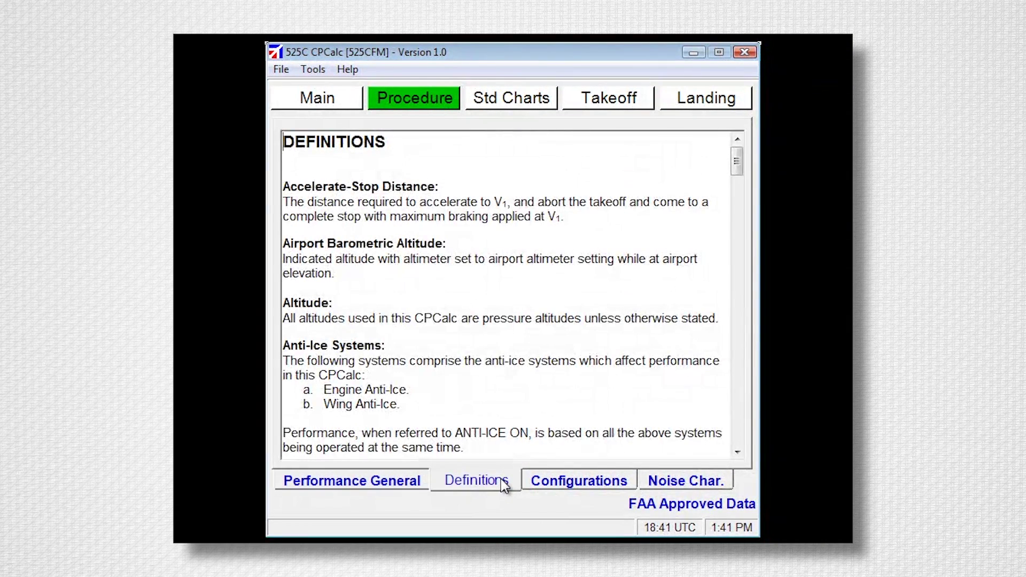
left_click(583, 482)
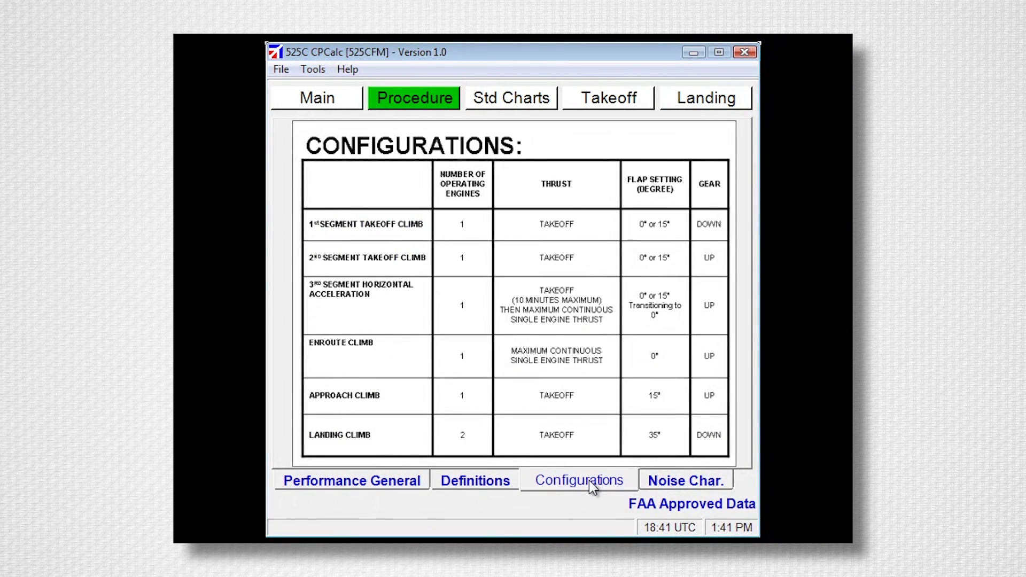
left_click(686, 482)
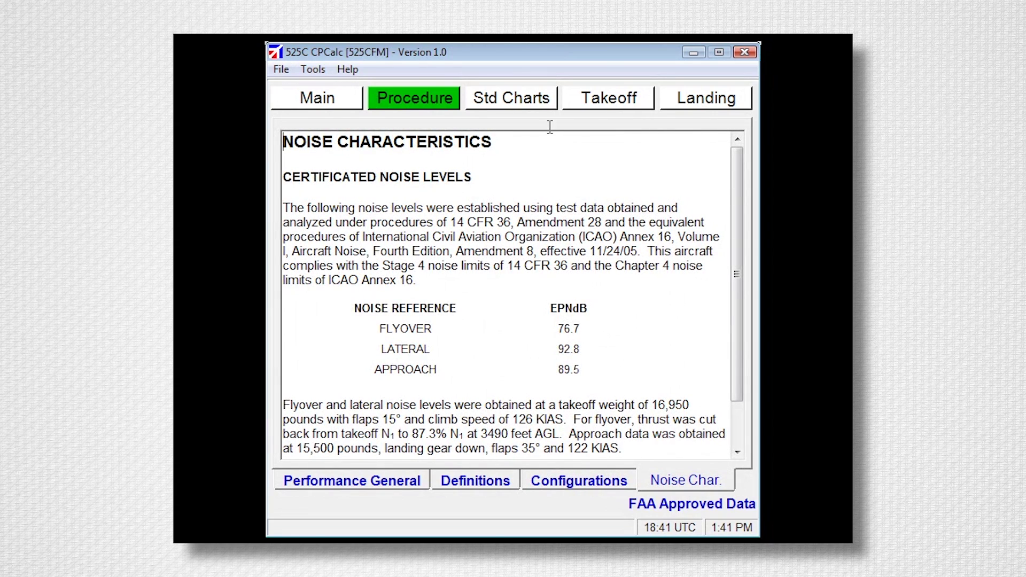
left_click(538, 103)
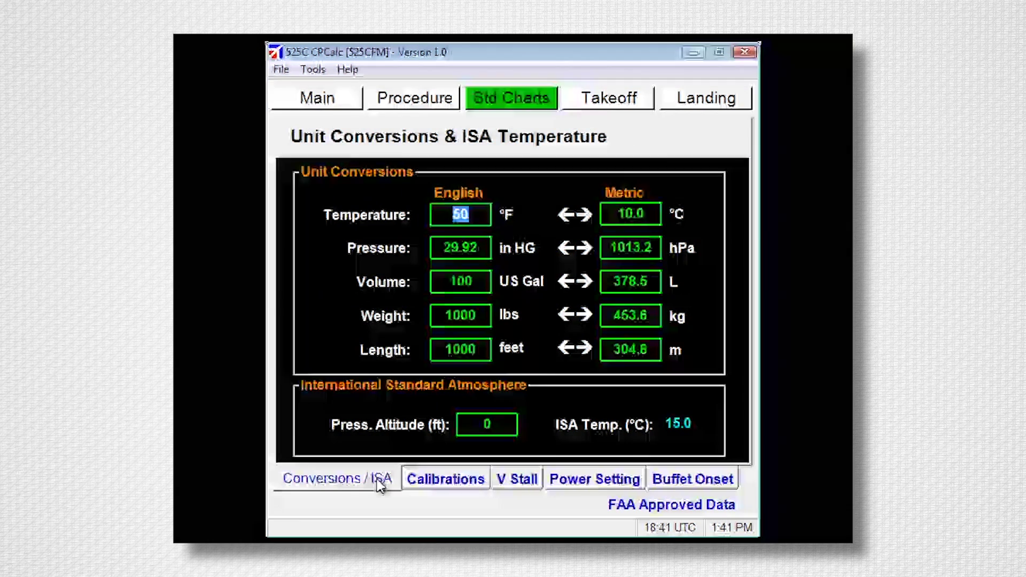
Review the Calibrations, V Stall, Power Setting and Buffet Onset charts, then open the Takeoff form
left_click(451, 484)
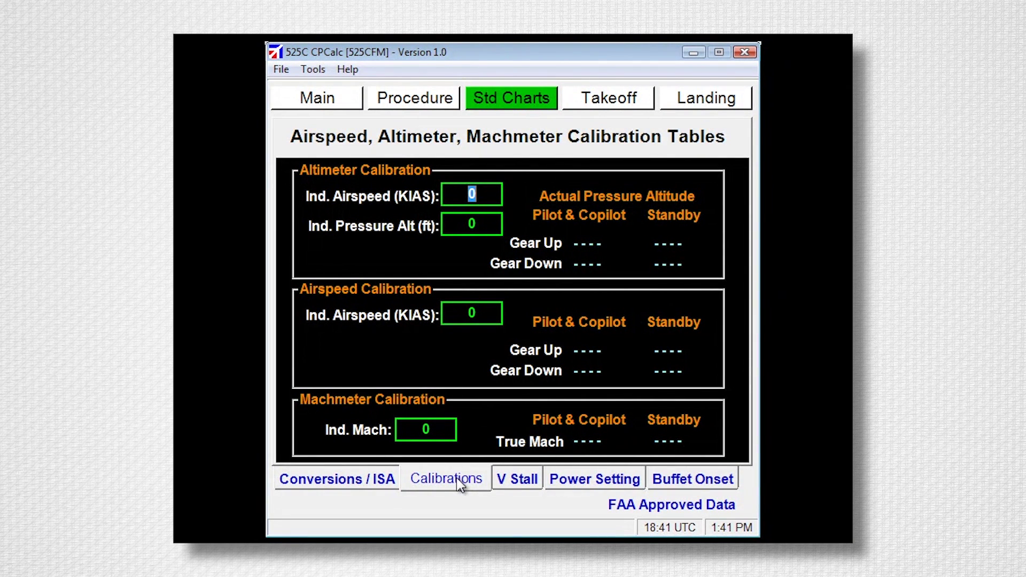
left_click(528, 481)
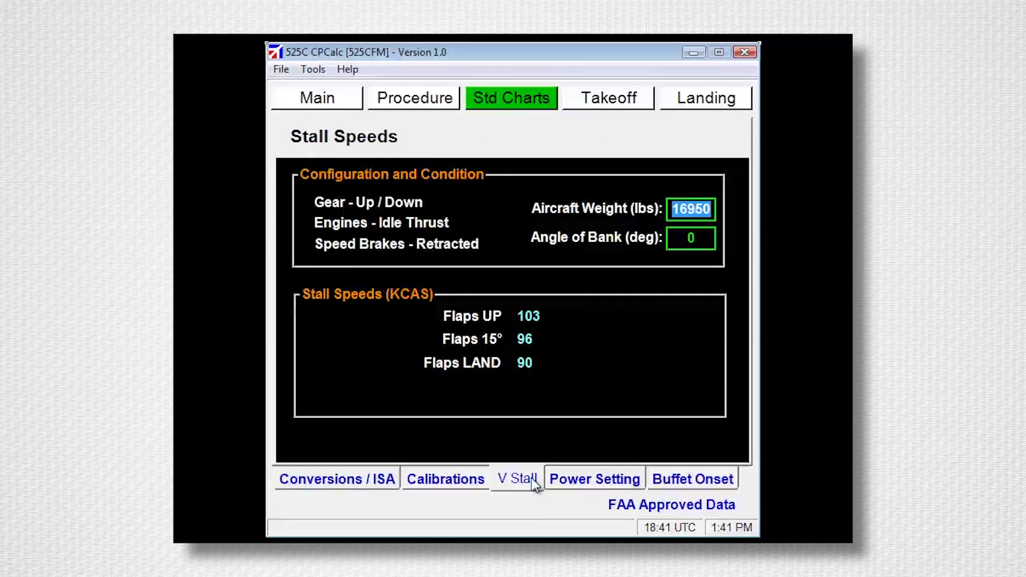
left_click(592, 480)
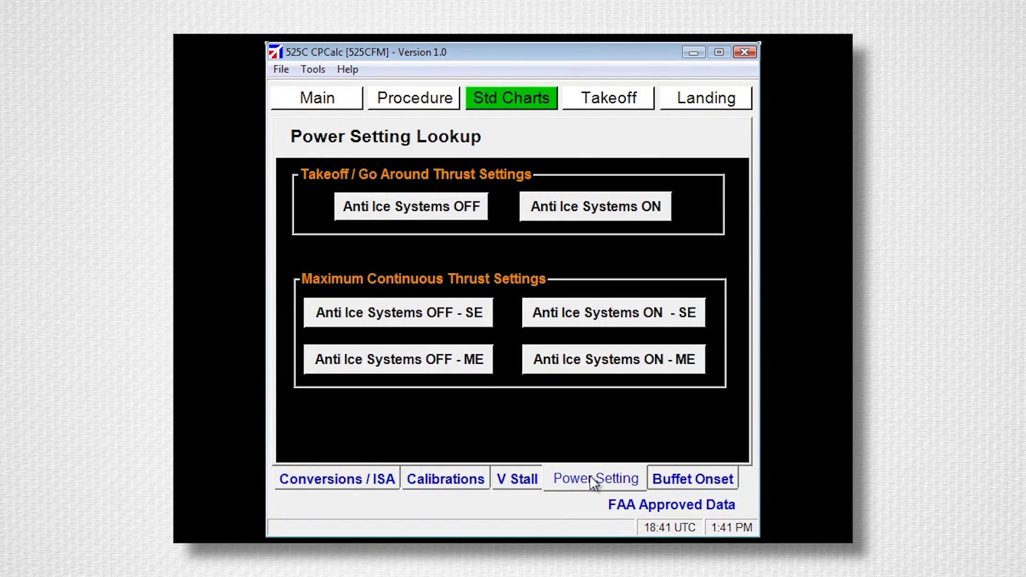
left_click(695, 481)
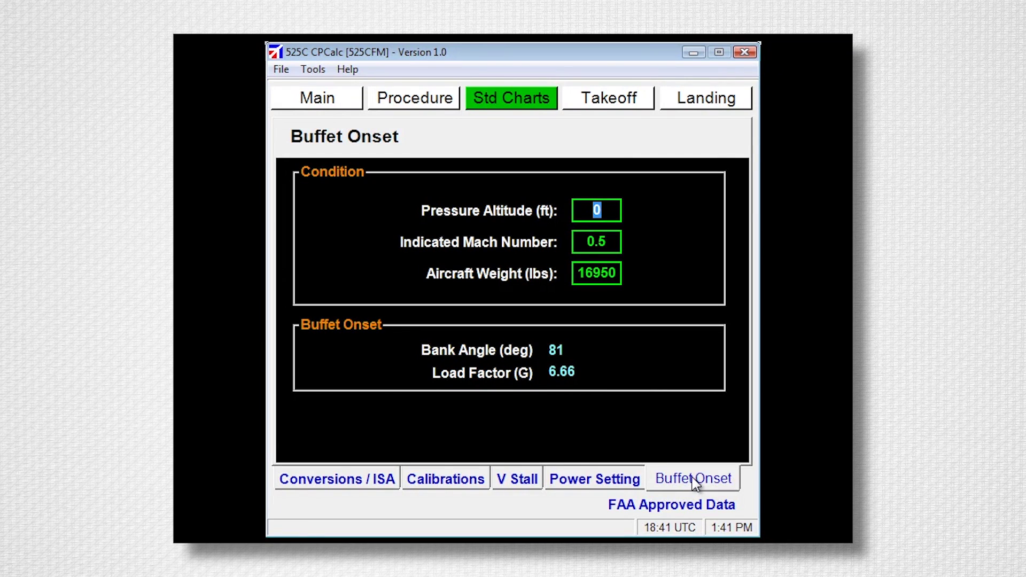
left_click(619, 101)
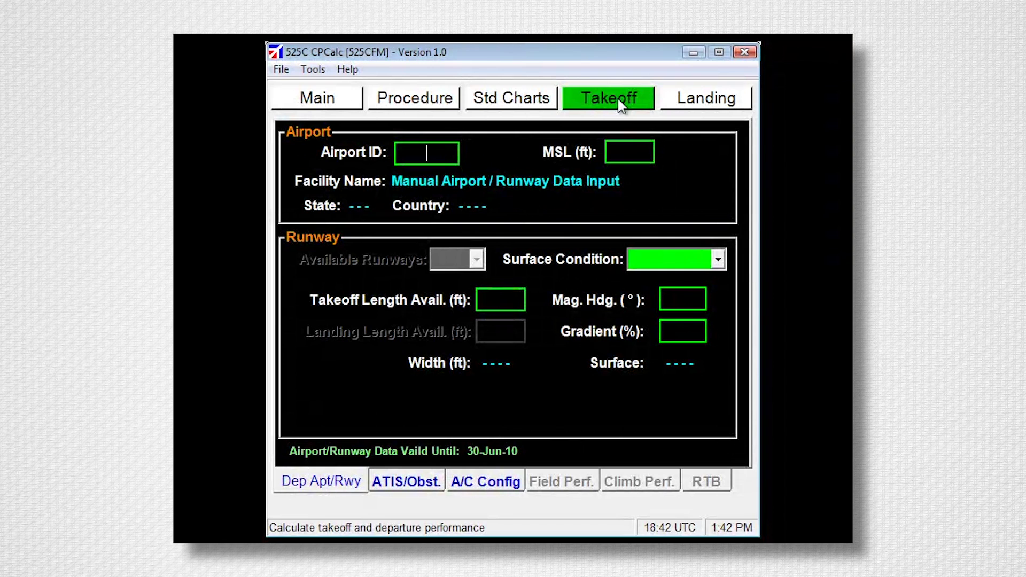
Load departure airport ICT, pick runway 19L and set the surface to Dry, Paved
type("ICT")
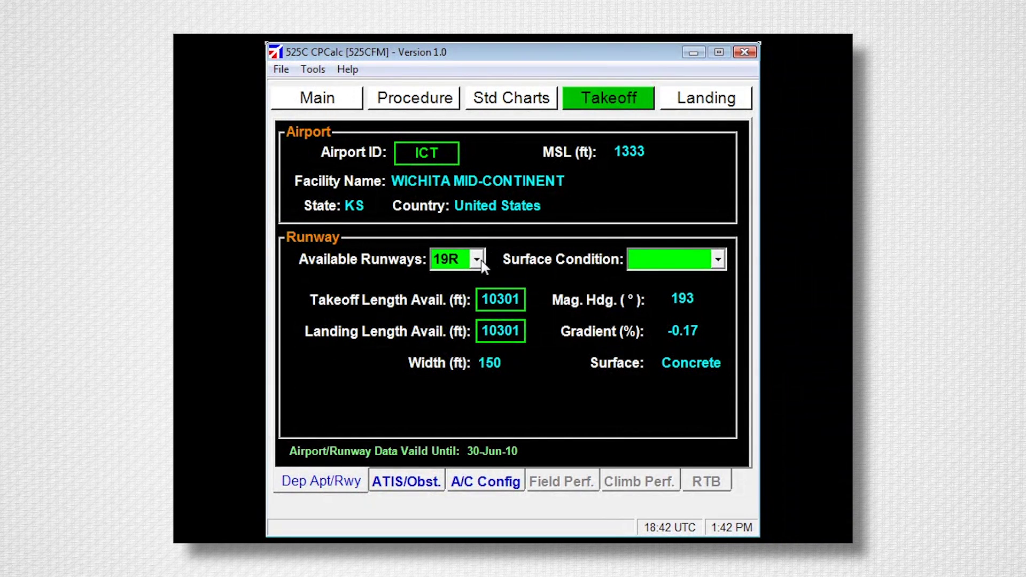
left_click(476, 260)
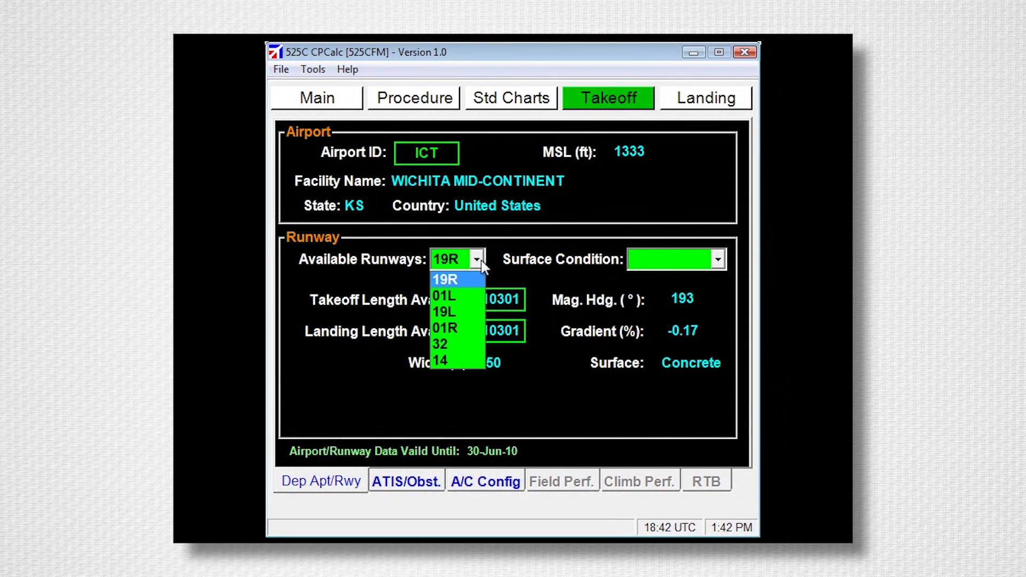
left_click(459, 313)
left_click(712, 263)
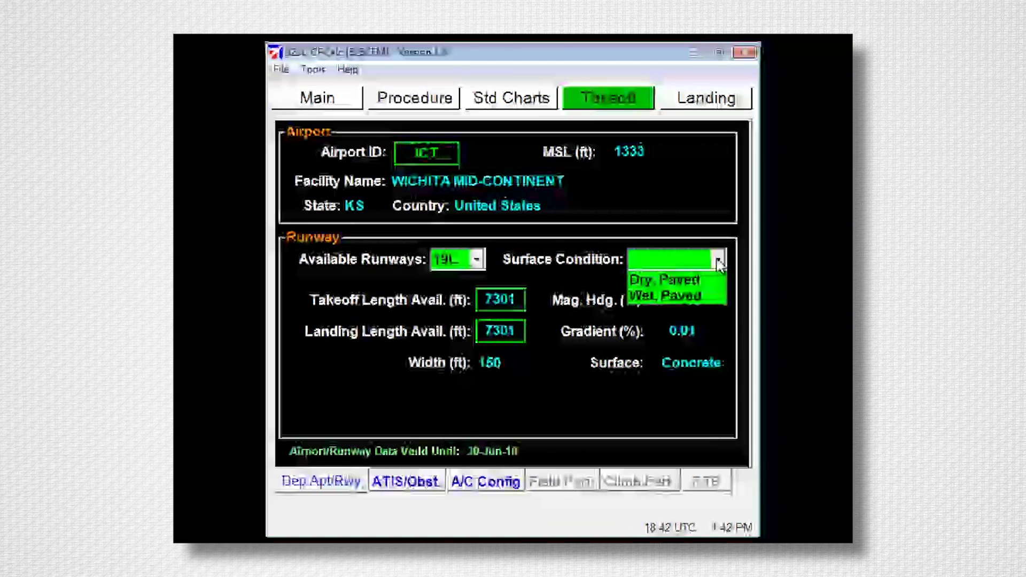
left_click(682, 280)
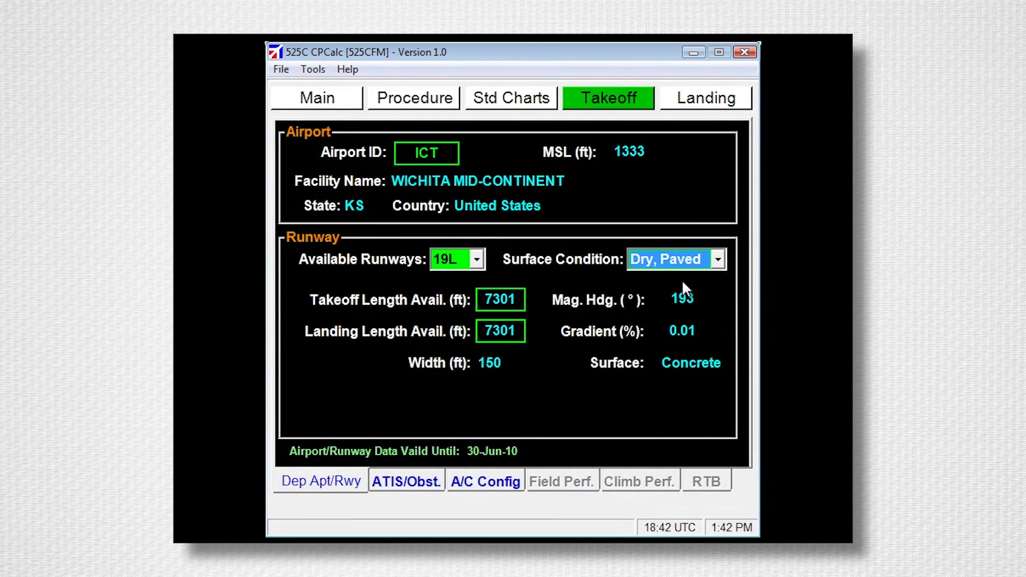
Clear the airport code and enter manual runway data: elevation 1000, length 6000, heading 180, gradient 0
double_click(442, 152)
key("BackSpace")
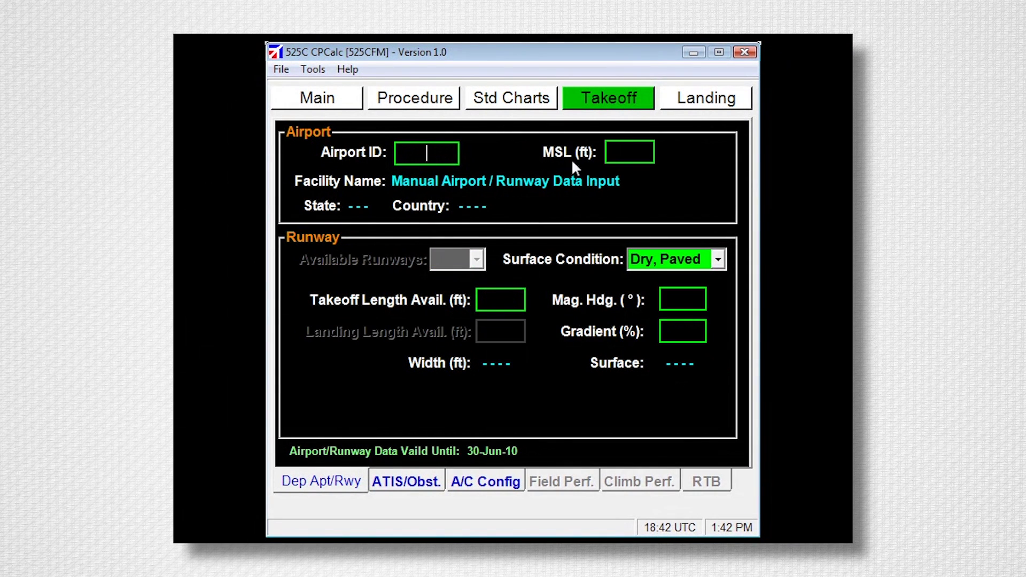
left_click(631, 151)
type("1000")
left_click(518, 297)
type("6000")
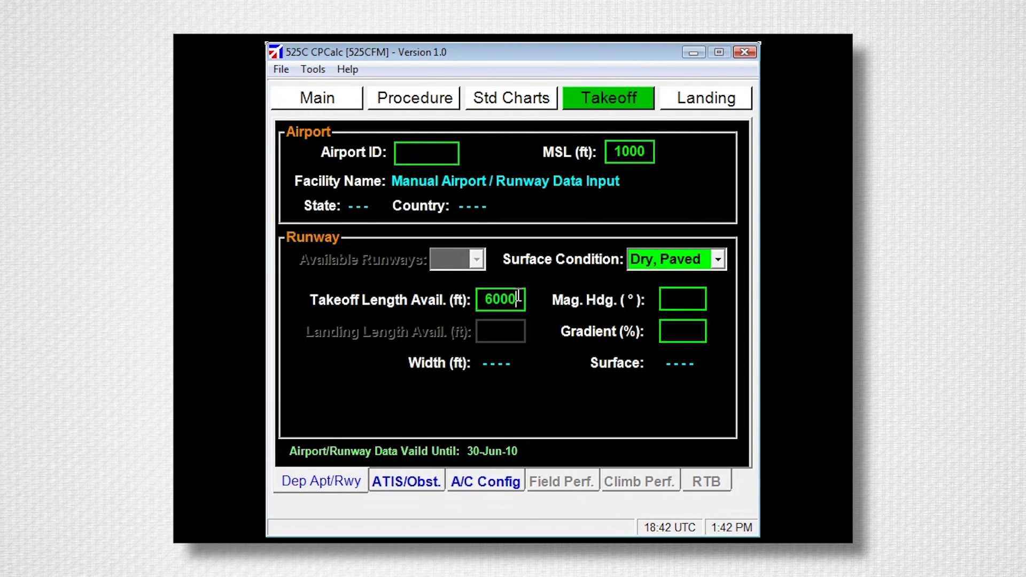
left_click(672, 296)
type("180")
key("Tab")
type("0")
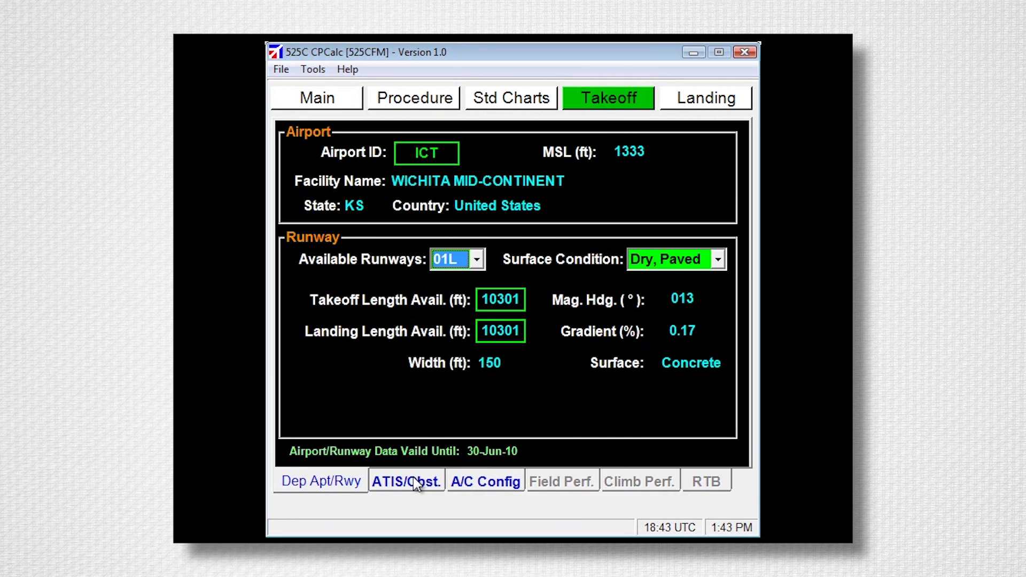
Enter departure weather: altimeter 29.92, 15 °C, wind 150 at 10
left_click(413, 478)
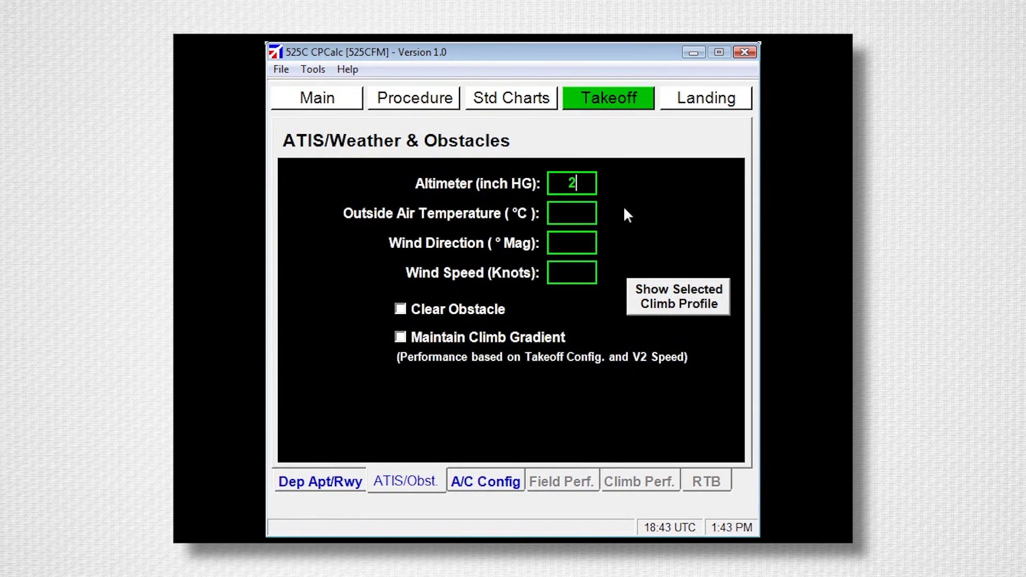
type("29.92")
key("Tab")
type("15")
key("Tab")
type("150")
key("Tab")
type("10")
Require a 350 FPNM climb gradient up to a 5000 ft level-off altitude
left_click(400, 310)
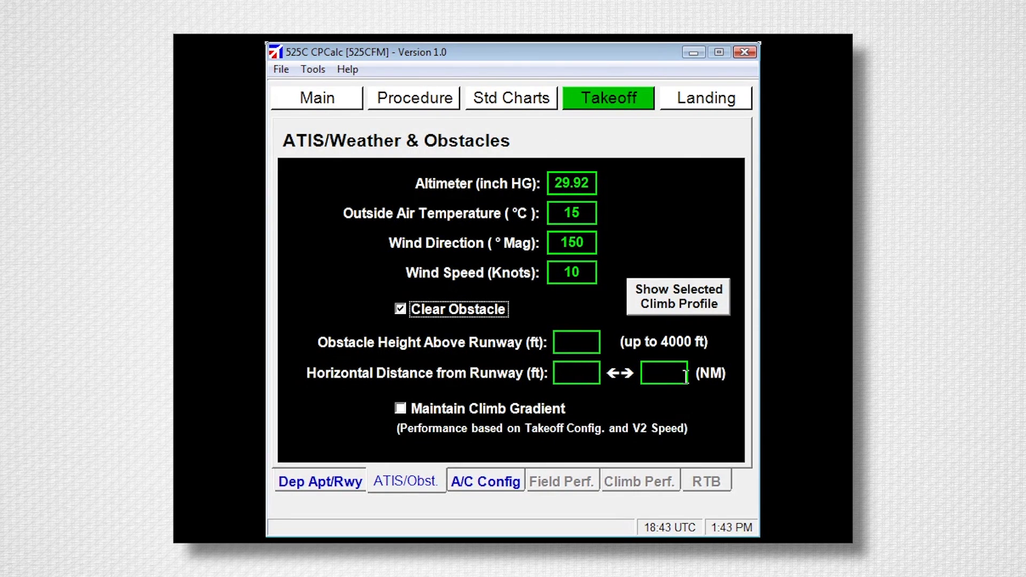
left_click(401, 309)
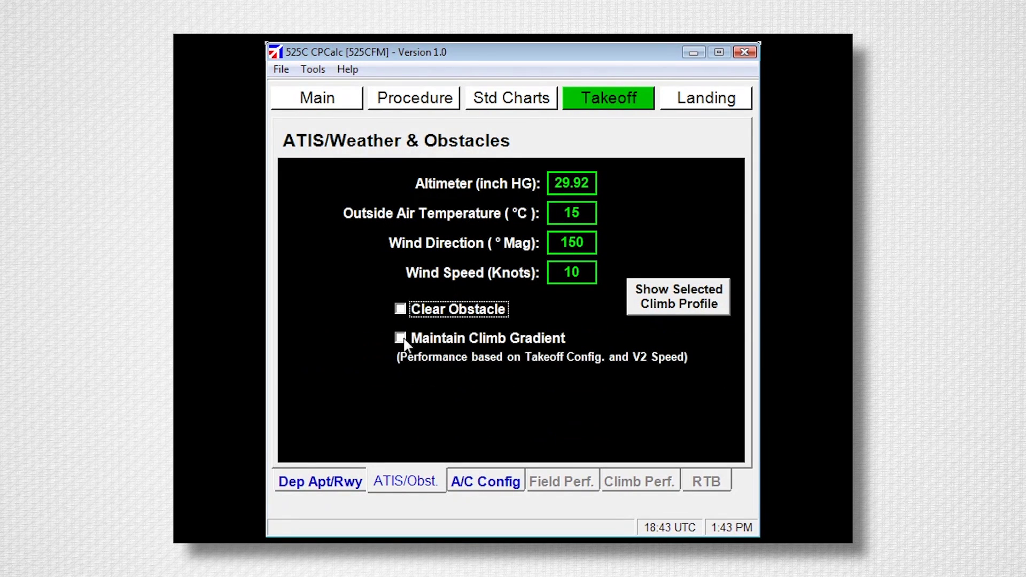
left_click(401, 339)
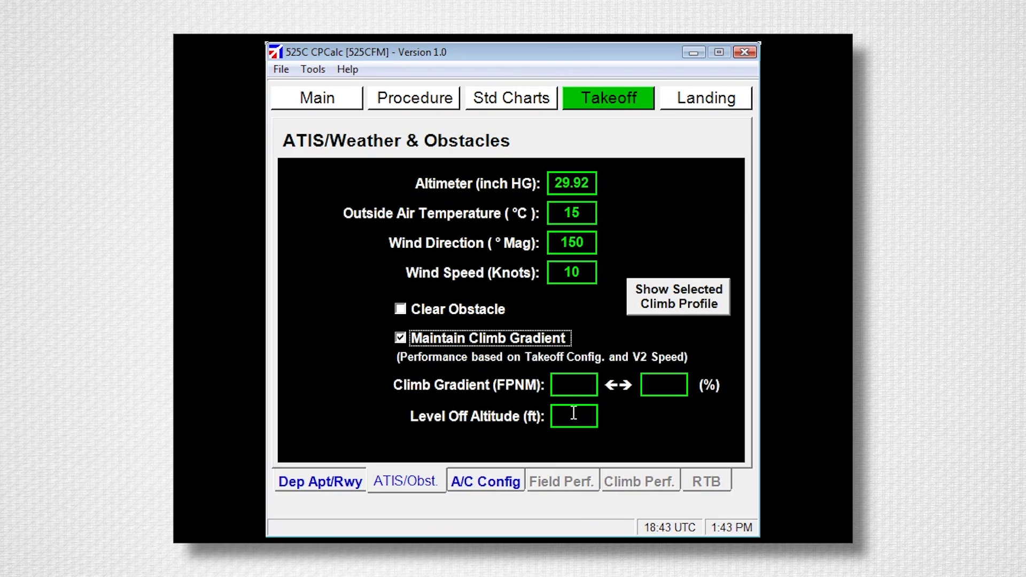
left_click(572, 383)
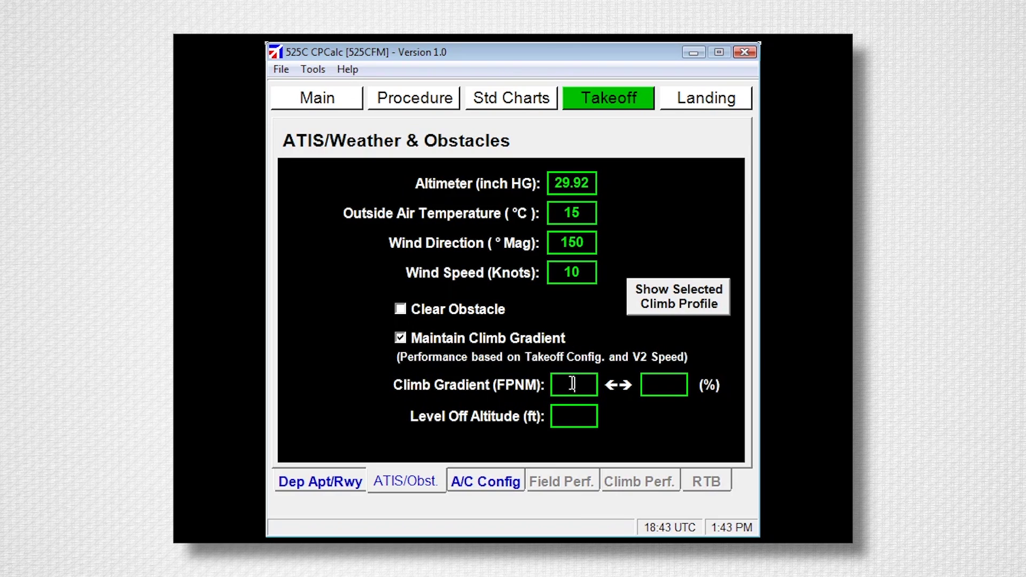
type("350")
key("Tab")
key("Tab")
type("5000")
Import 16719 lbs from CLCalc, set 15° flaps, anti-ice OFF, and toggle the banked-climb reduction
left_click(491, 482)
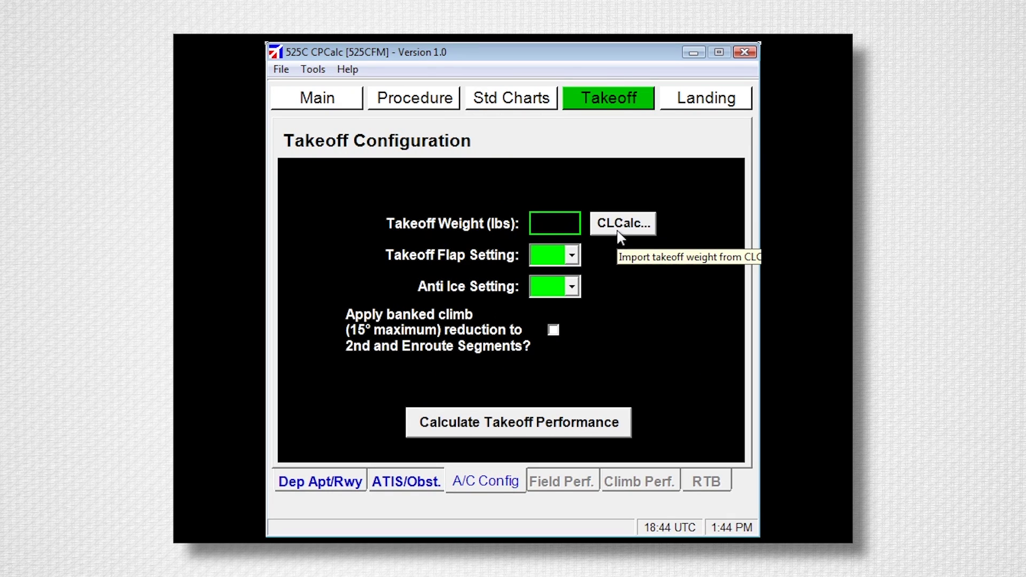
left_click(619, 234)
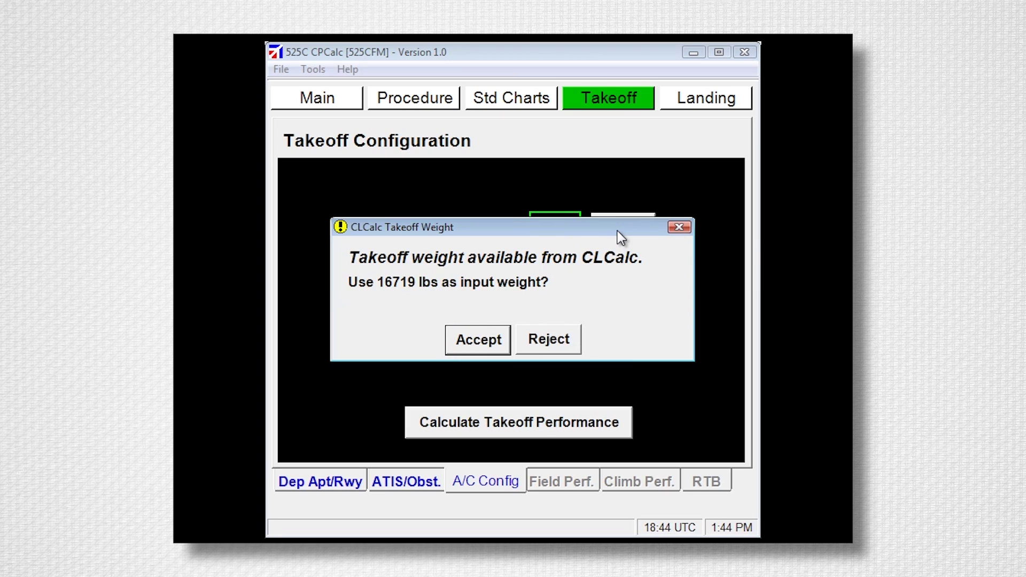
left_click(497, 342)
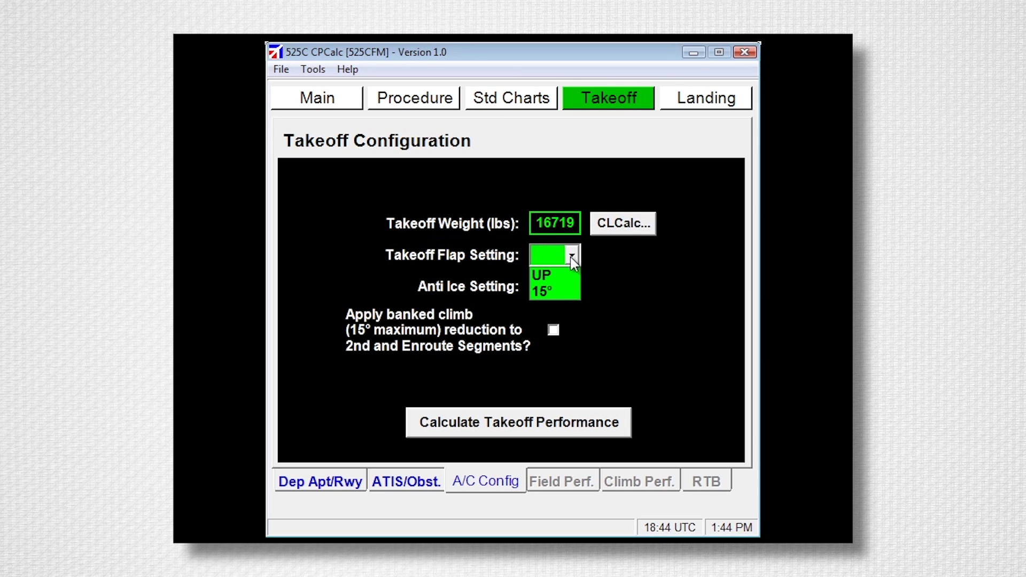
left_click(562, 293)
left_click(571, 288)
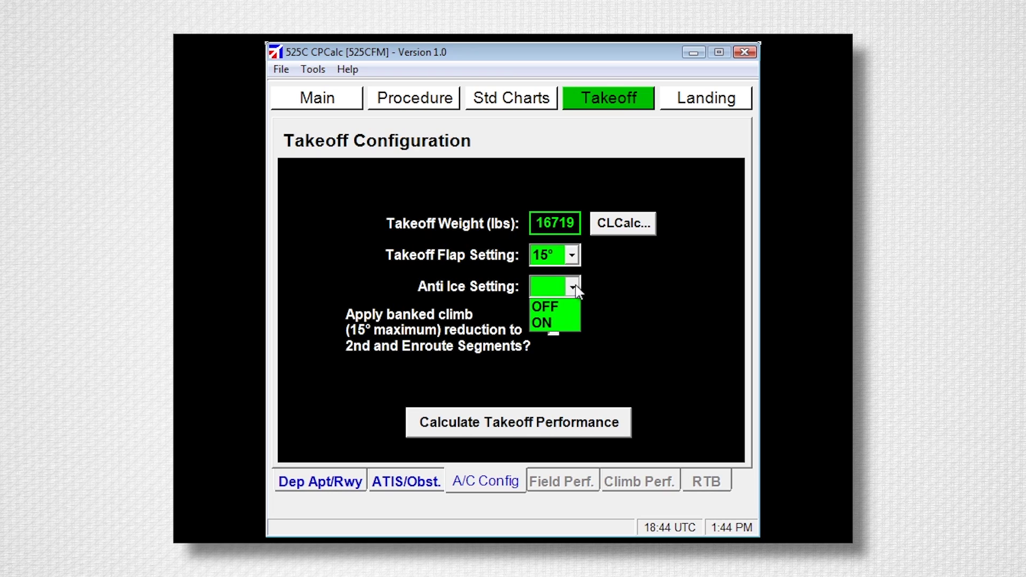
left_click(566, 306)
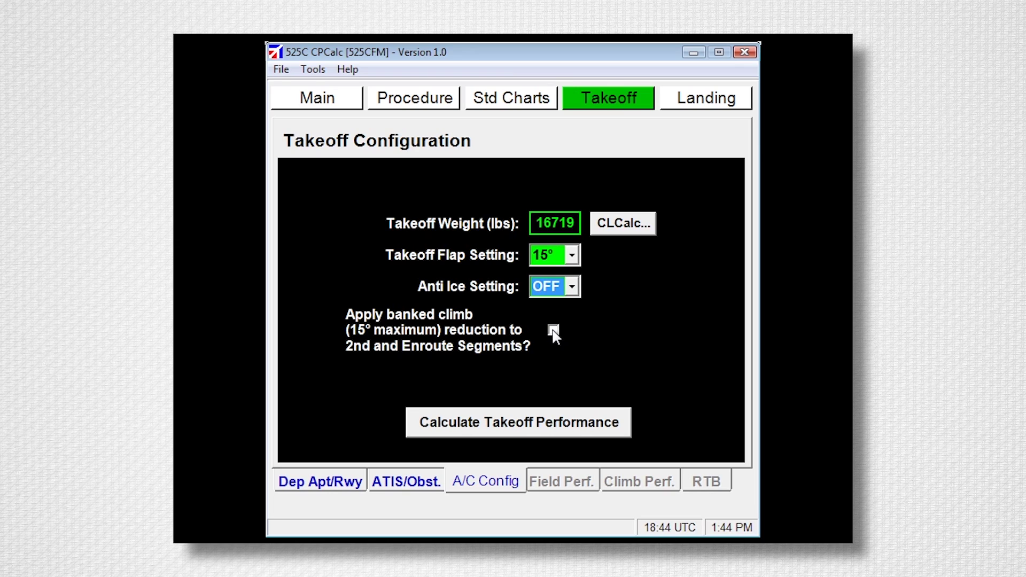
left_click(554, 330)
Calculate takeoff performance: 3847 ft field length, V1 102, VR 103, V2 115, VENR 140
left_click(531, 425)
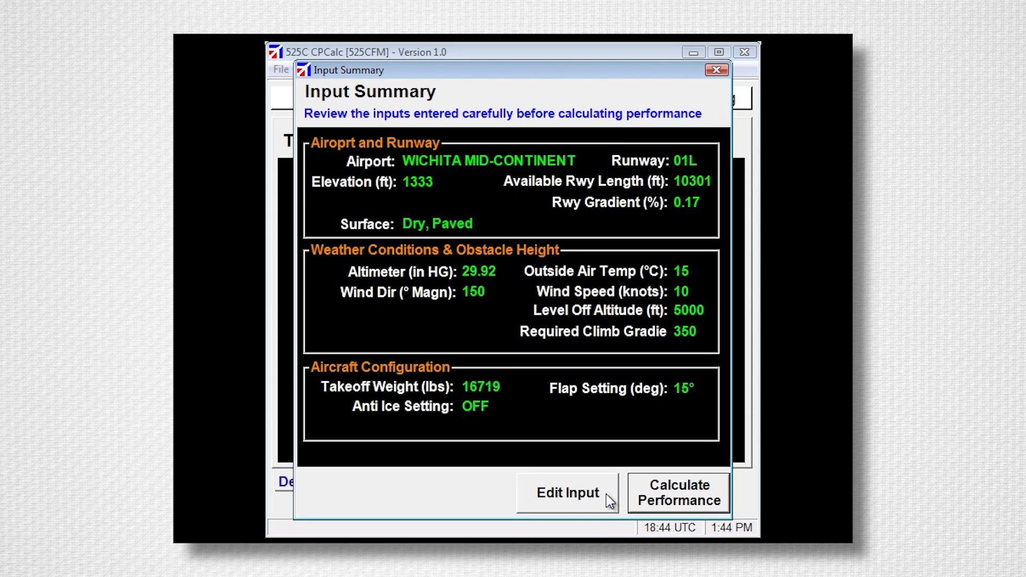
left_click(690, 499)
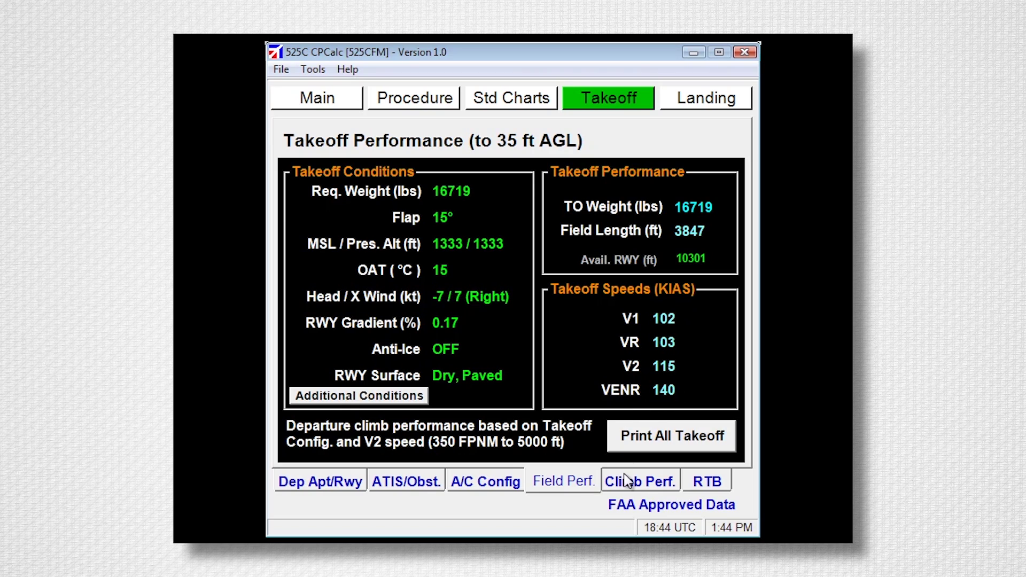
Review the takeoff Climb Perf. and RTB landing results
left_click(640, 483)
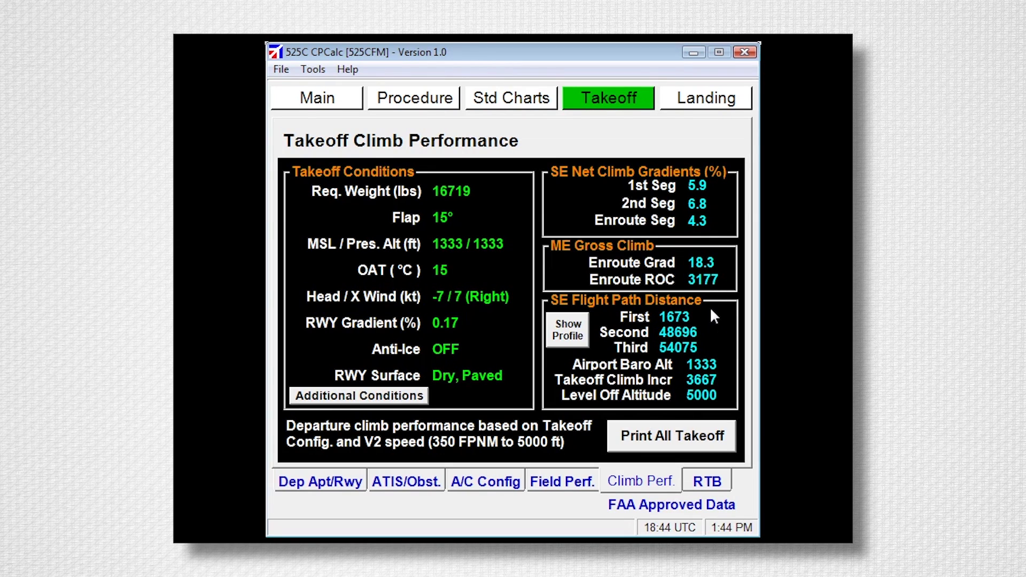
left_click(710, 482)
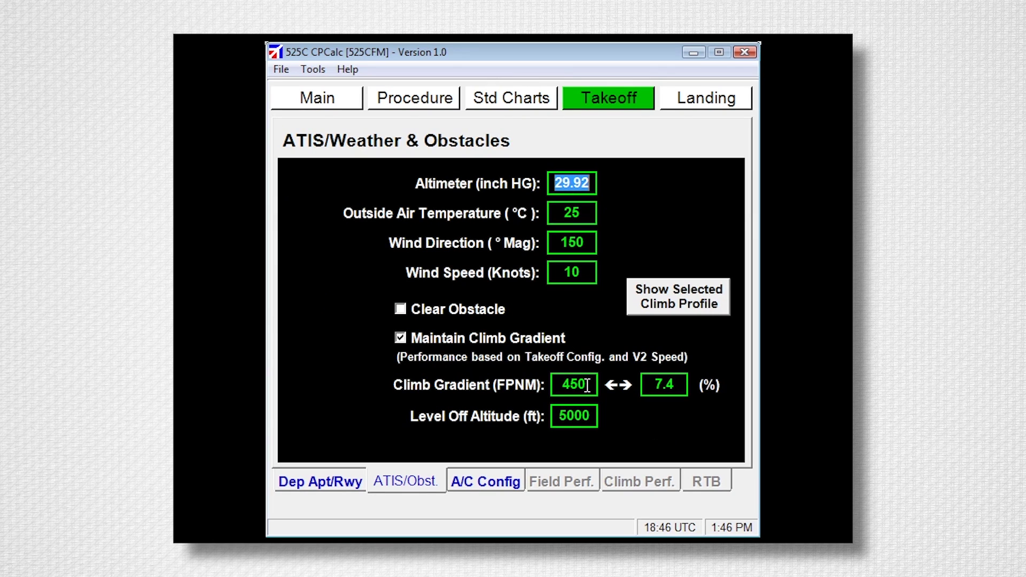
Recalculate takeoff accepting the 15630 lbs weight reduction, then begin landing setup at SAT
left_click(490, 484)
left_click(511, 430)
left_click(663, 488)
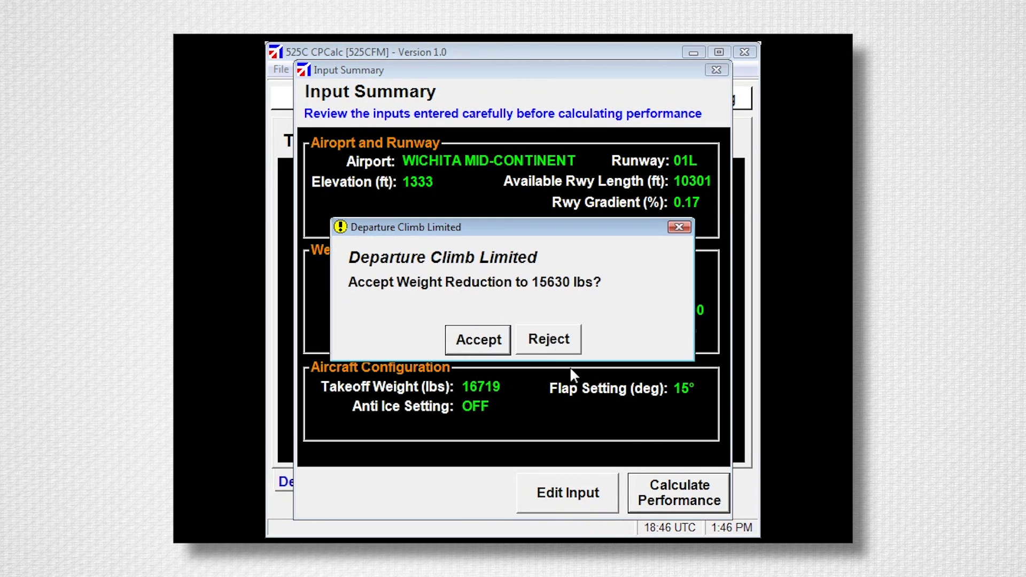
key("Return")
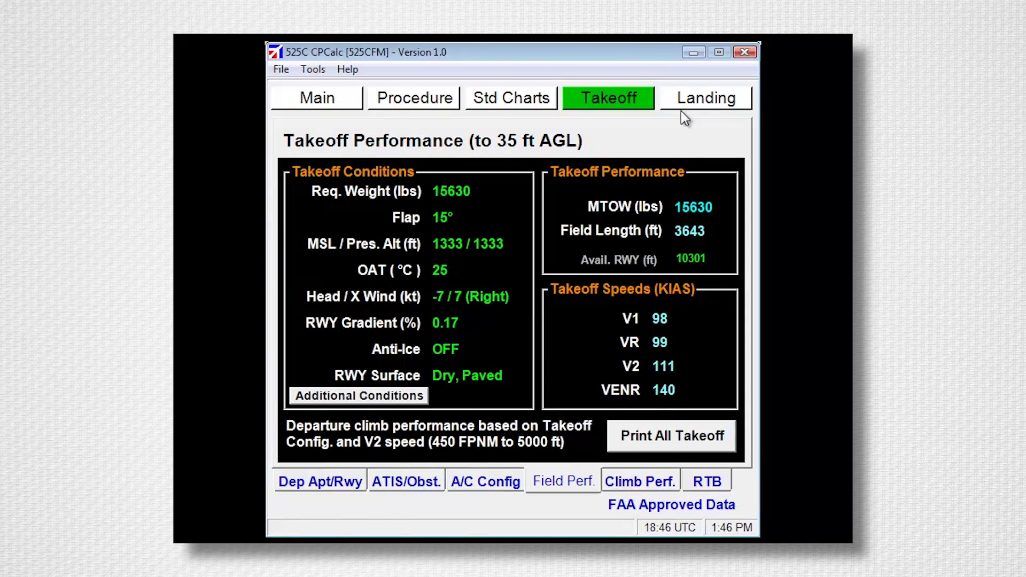
left_click(683, 108)
type("SAT")
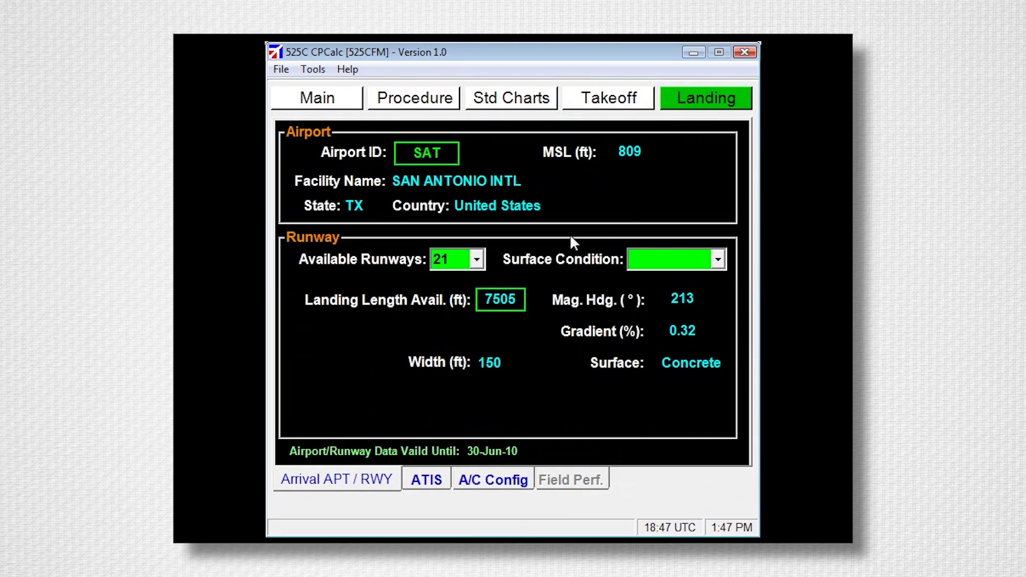
Select SAT runway 30R with a Dry, Paved surface and enter altimeter 29.92 for arrival
left_click(477, 261)
left_click(469, 311)
left_click(657, 263)
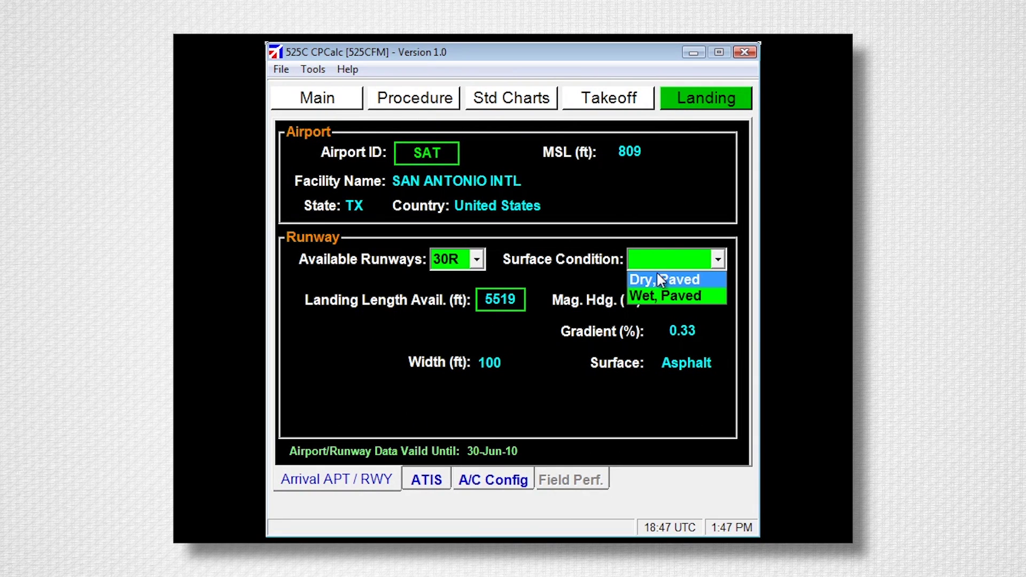
left_click(657, 279)
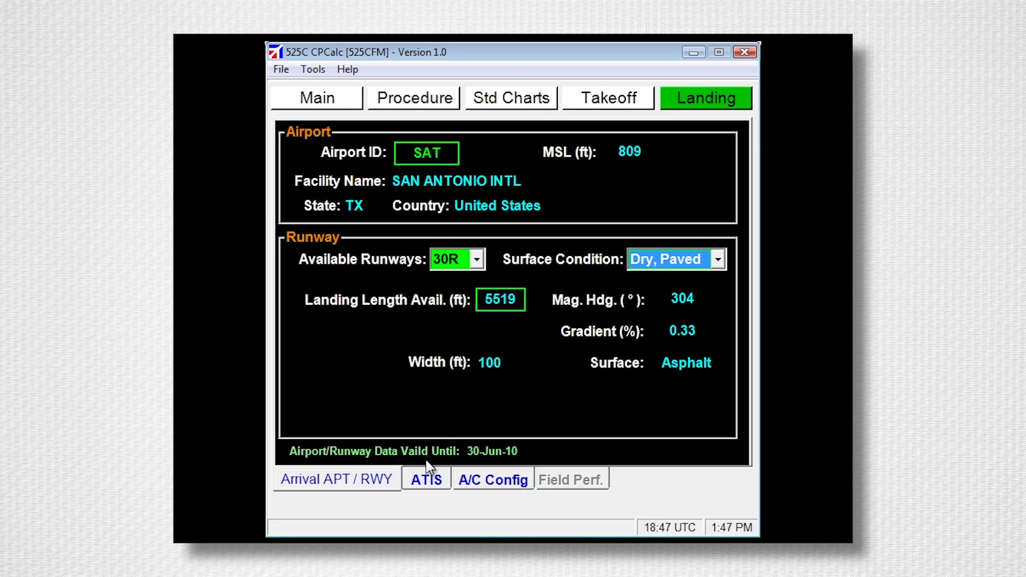
left_click(442, 487)
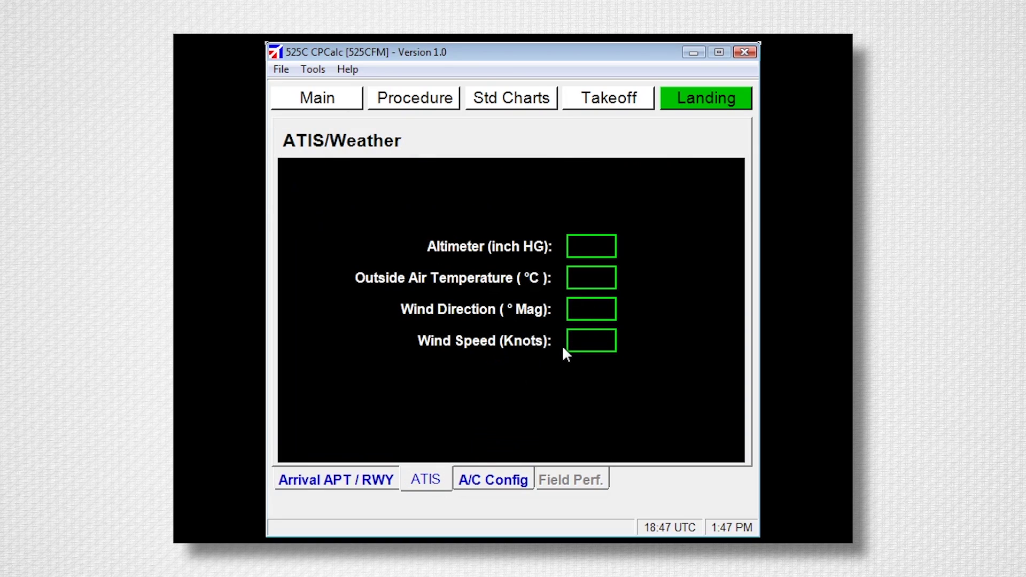
type("29.92")
key("Tab")
Set the landing weight to 11911 lbs, imported from CLCalc
type("20")
key("Tab")
type("0")
key("Tab")
type("0")
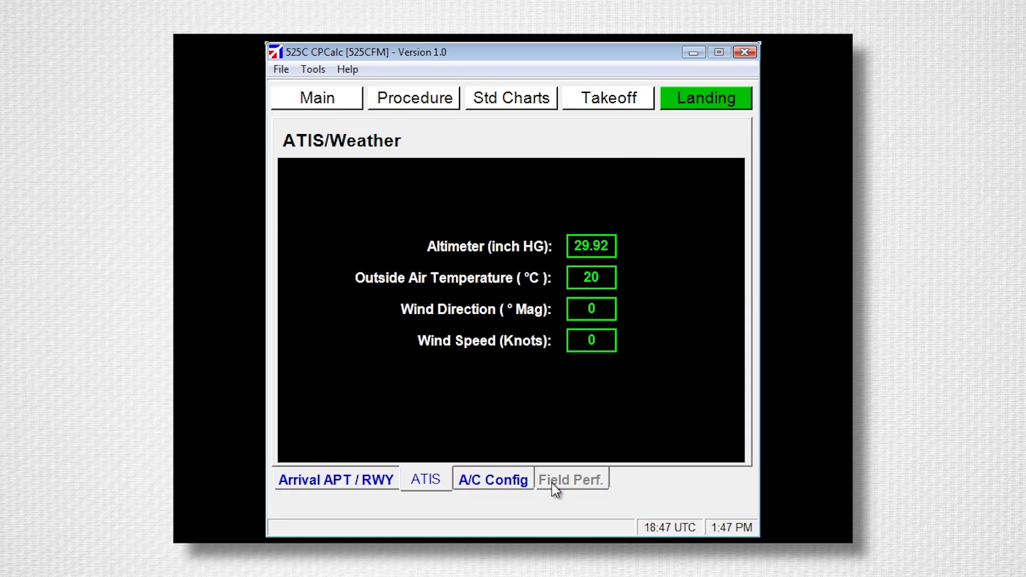
left_click(521, 481)
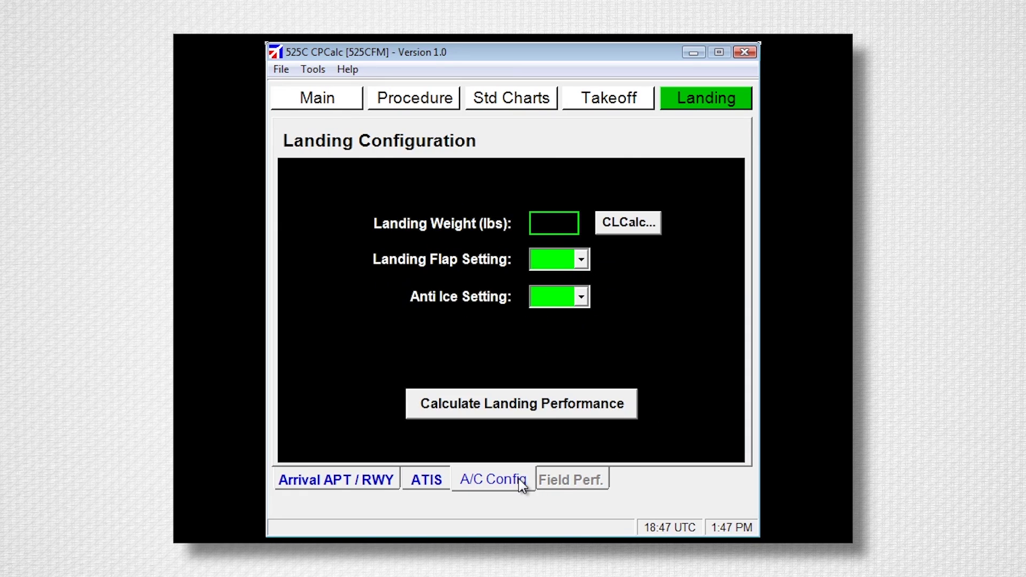
left_click(629, 225)
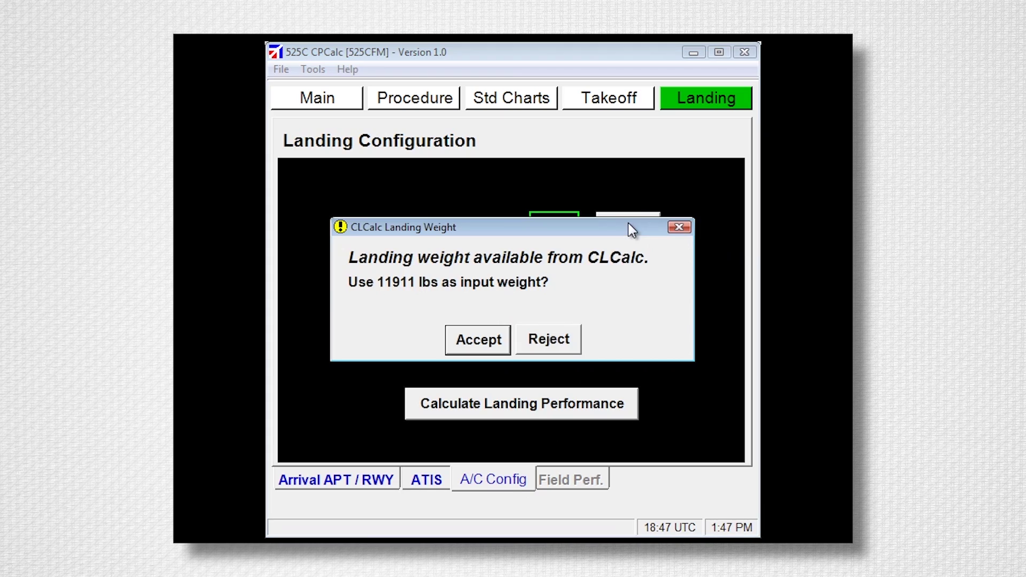
left_click(489, 339)
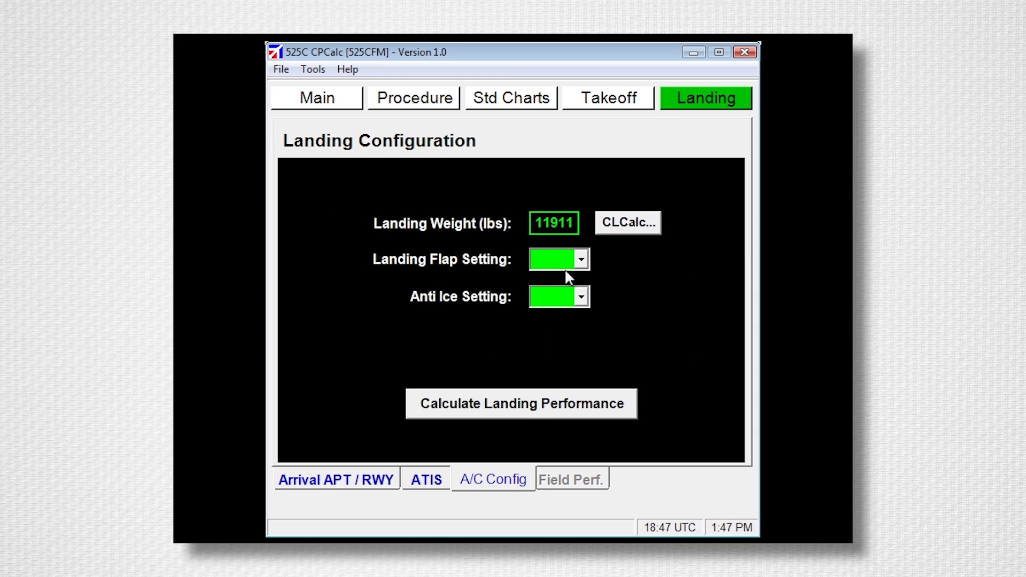
Select LAND flaps with anti-ice OFF and bring up the landing input summary
left_click(581, 260)
left_click(567, 285)
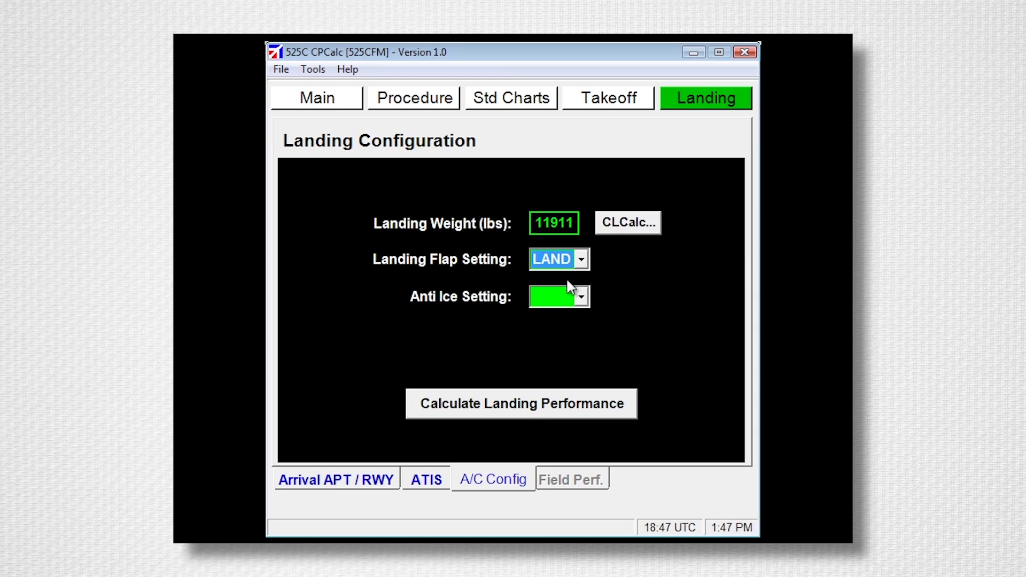
left_click(581, 298)
left_click(572, 314)
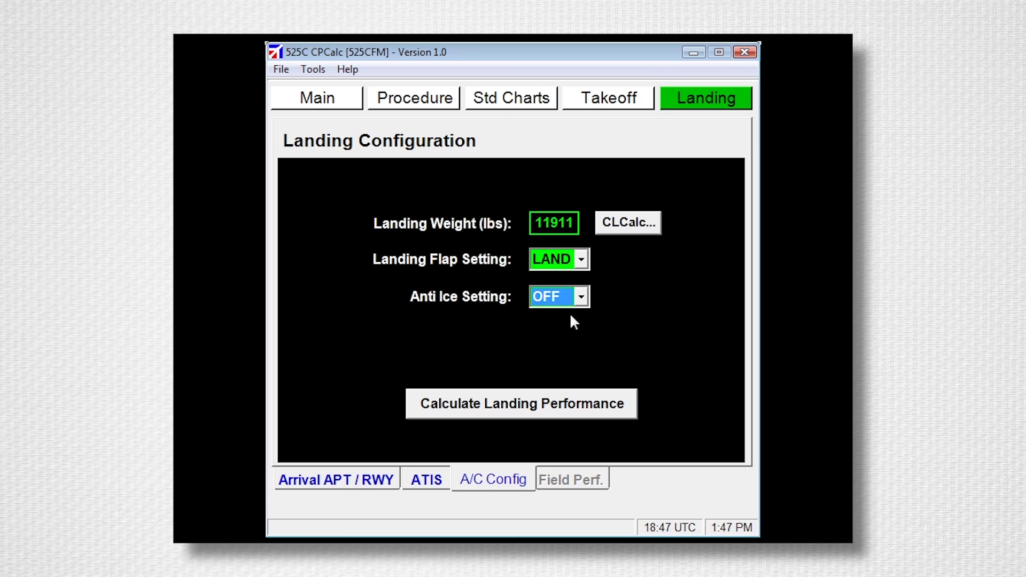
left_click(517, 411)
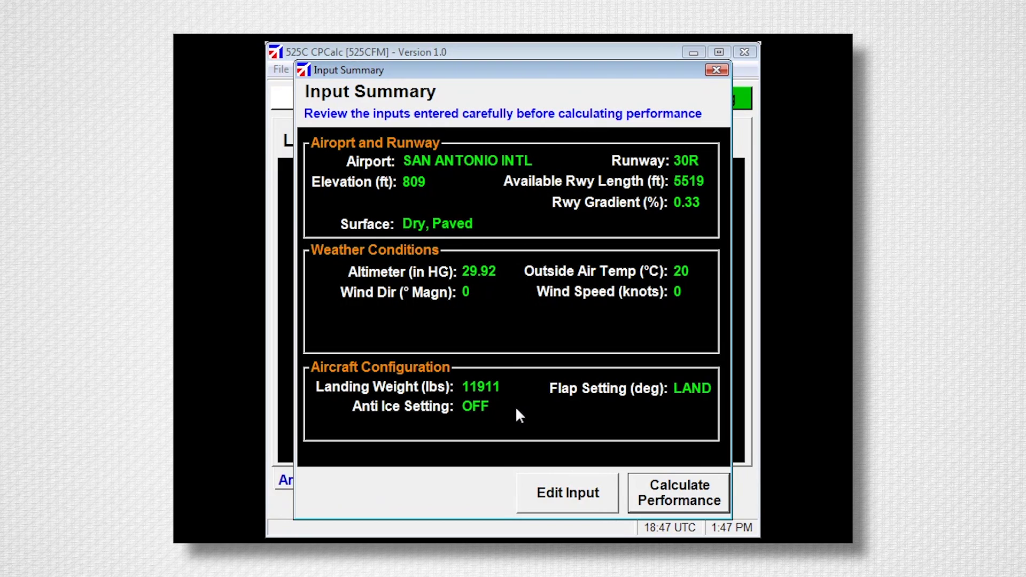
Run the landing calculation, giving 2324 ft landing distance, VAPP 104 and VREF 98
left_click(695, 504)
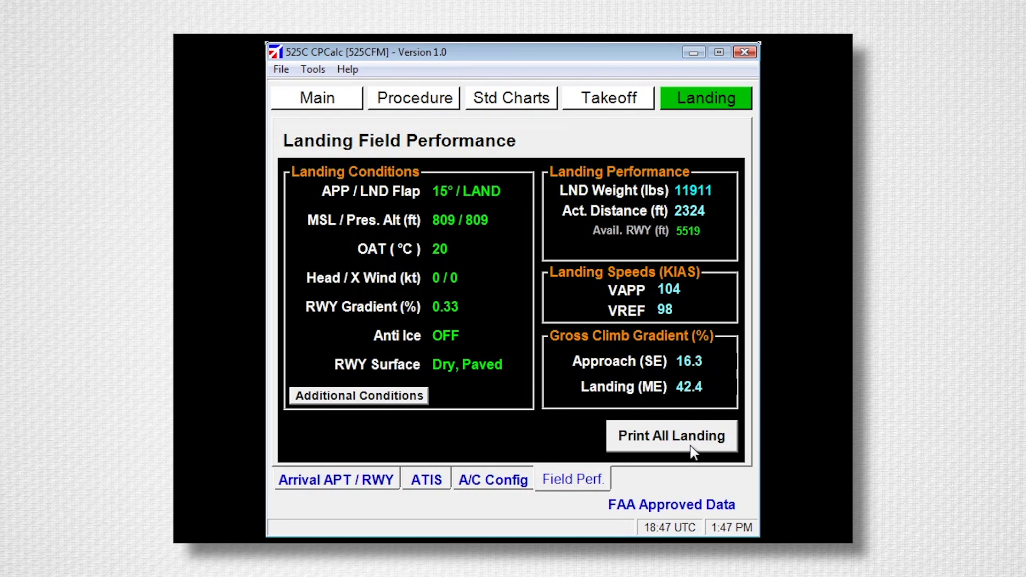
Go back to the takeoff performance results
left_click(630, 102)
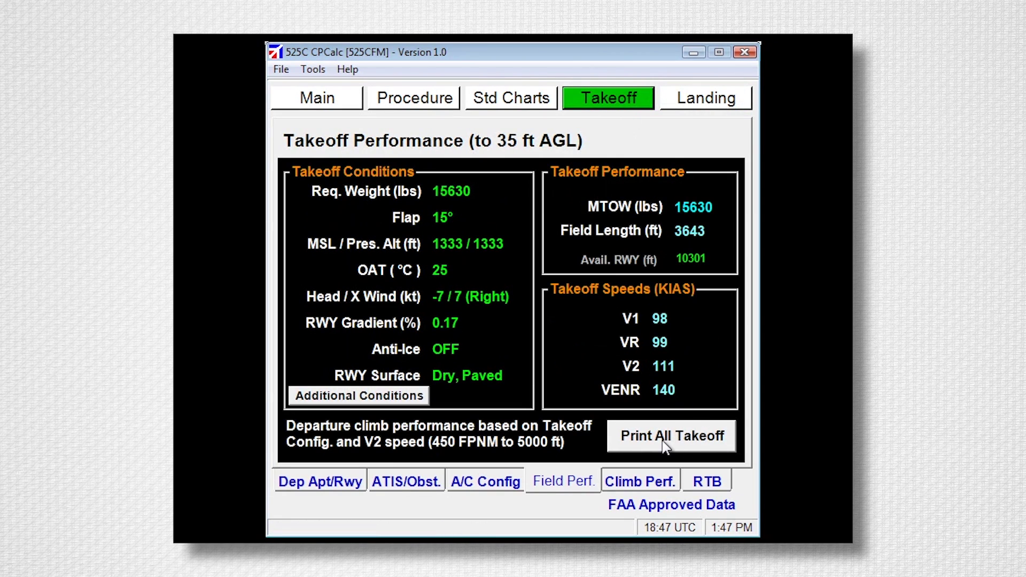